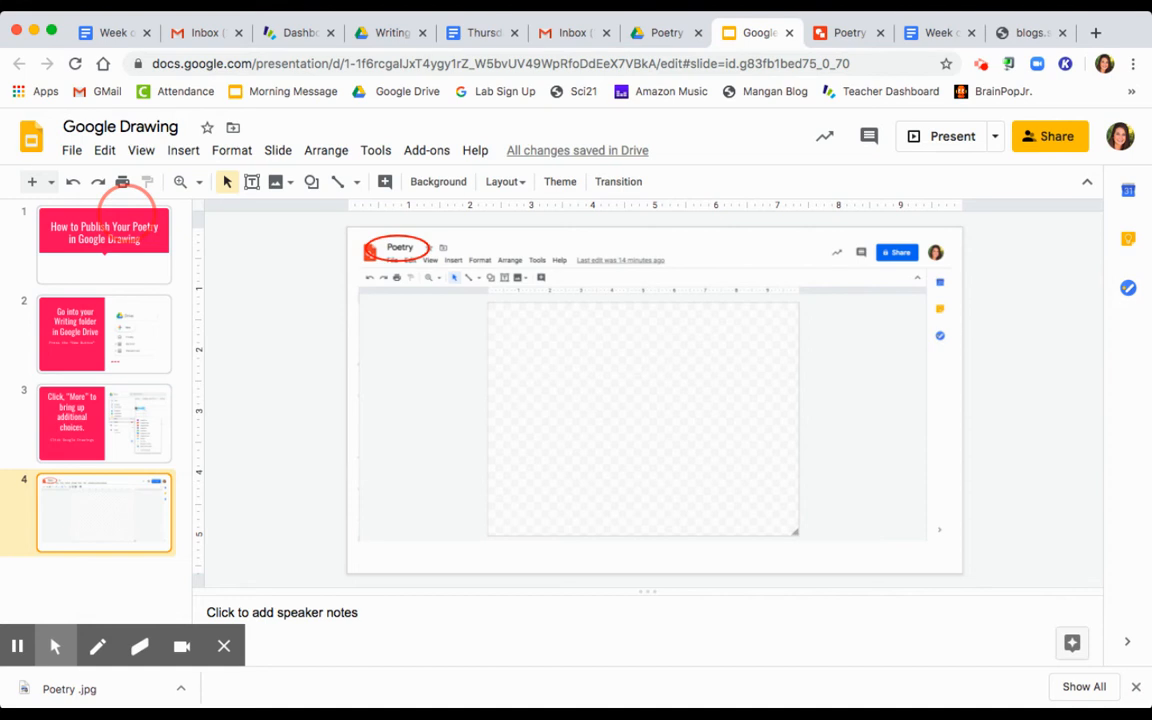
Step: Switch to the blank Poetry drawing's browser tab
{"action": "left_click", "coordinate": [837, 33]}
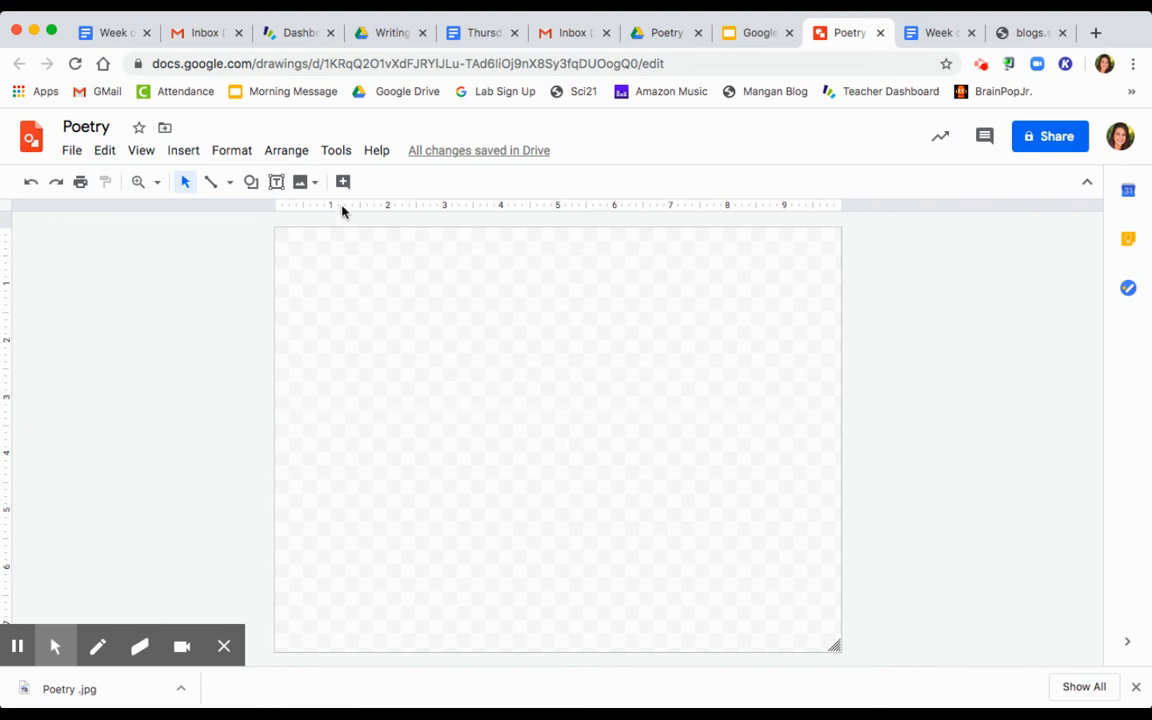
{"action": "left_click", "coordinate": [254, 184]}
{"action": "mouse_move", "coordinate": [296, 215]}
{"action": "left_click", "coordinate": [391, 220]}
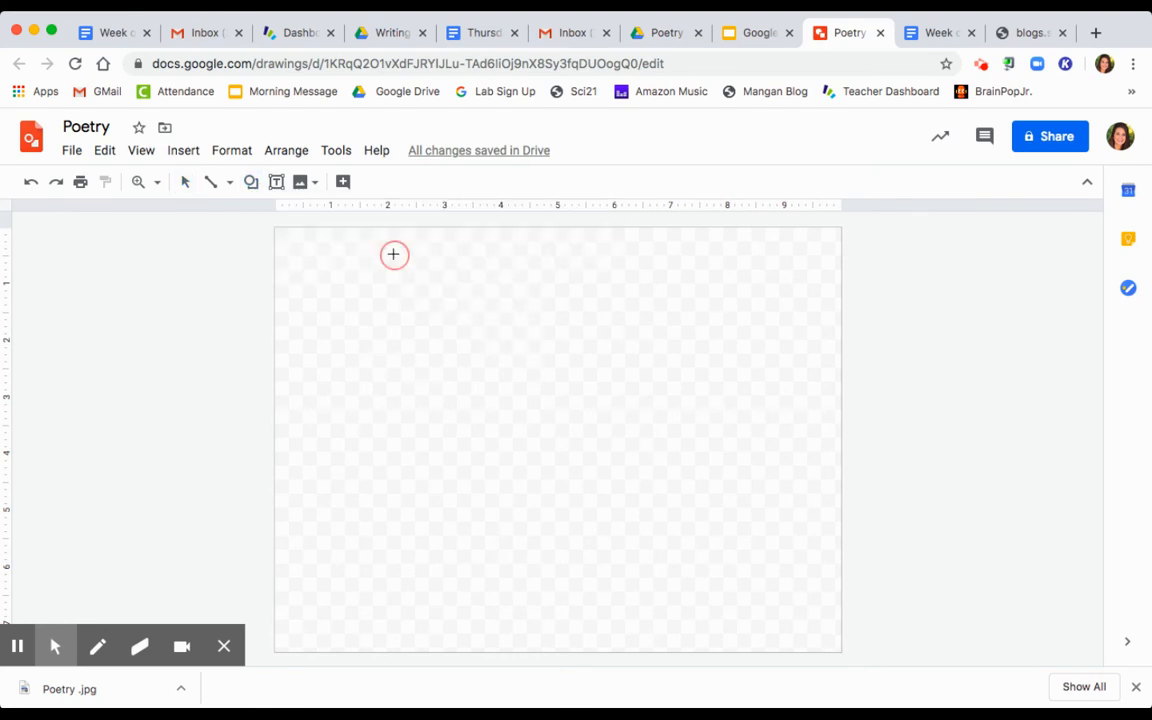
{"action": "left_click_drag", "start_coordinate": [340, 267], "coordinate": [447, 381]}
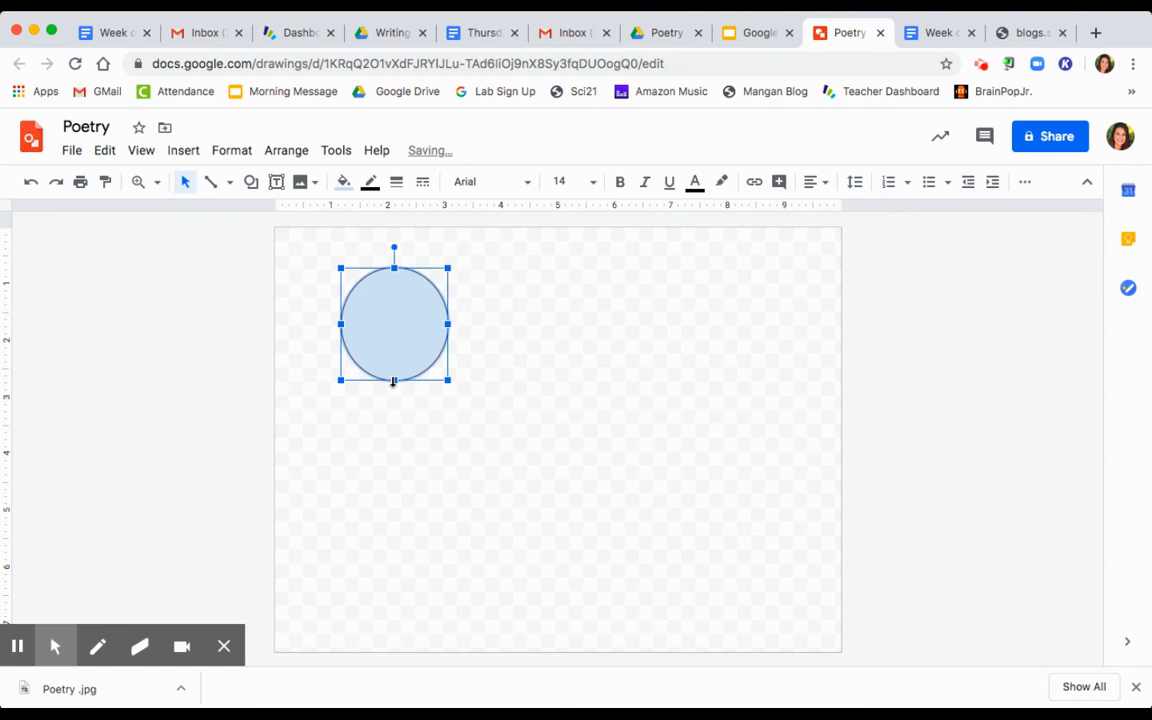
{"action": "left_click", "coordinate": [344, 182]}
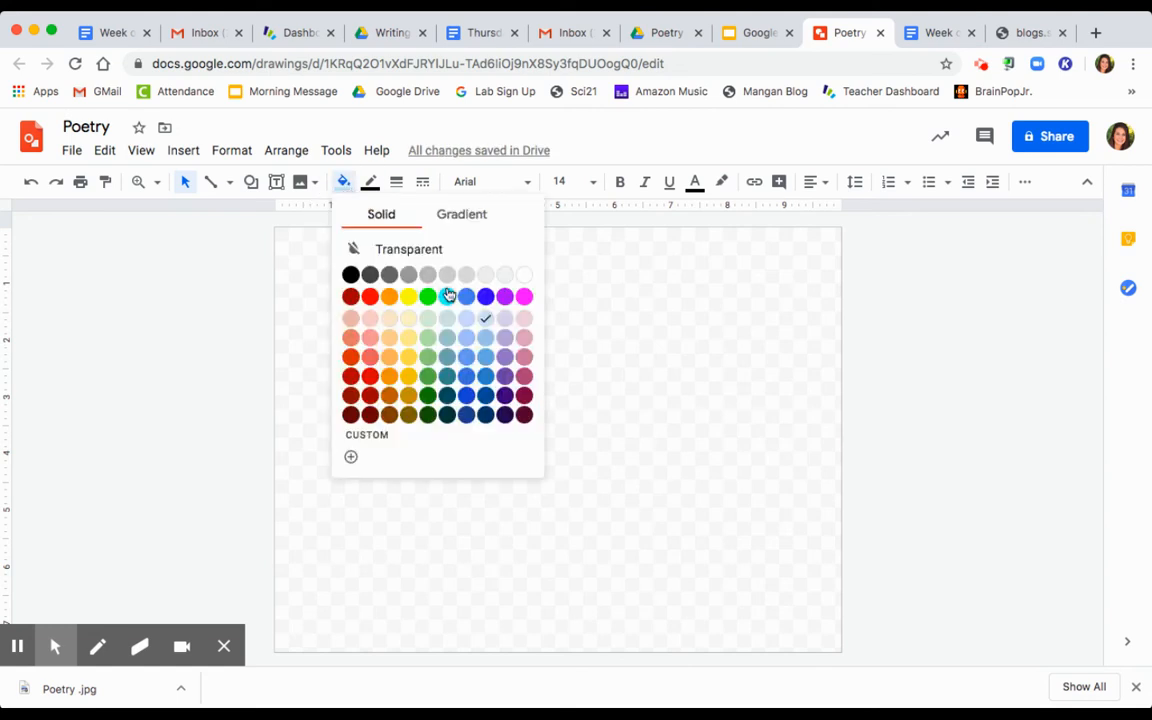
{"action": "left_click", "coordinate": [505, 297]}
{"action": "left_click", "coordinate": [414, 419]}
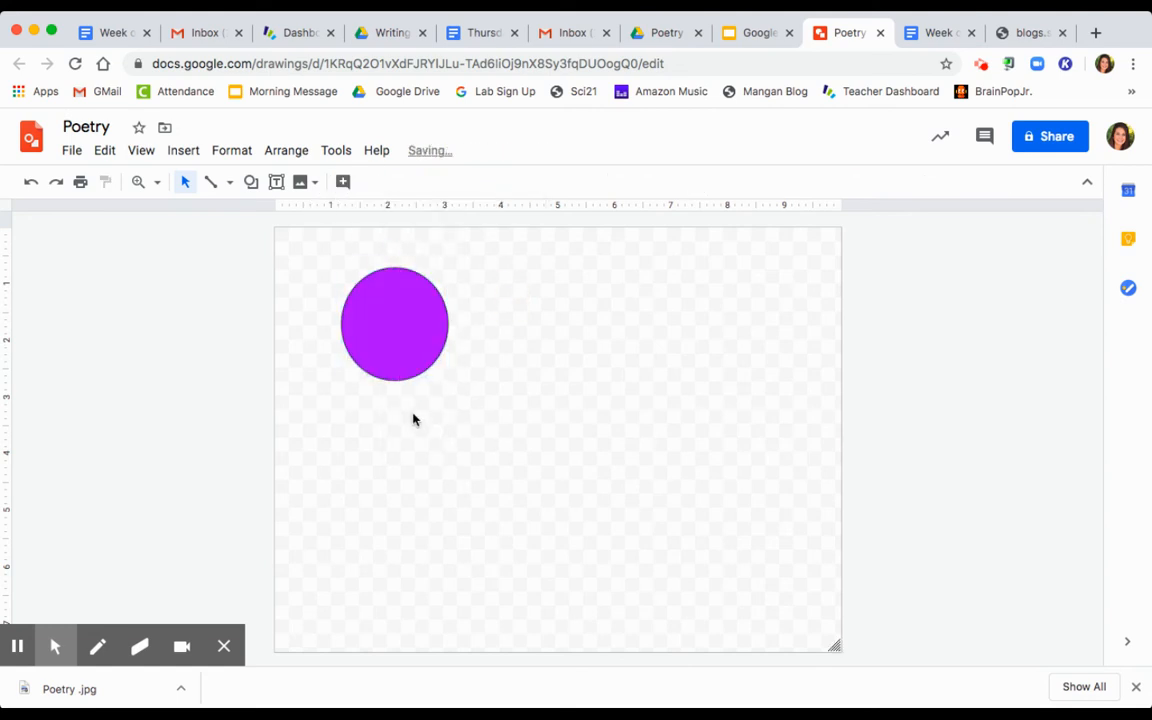
{"action": "left_click", "coordinate": [375, 330]}
{"action": "key", "text": "BackSpace"}
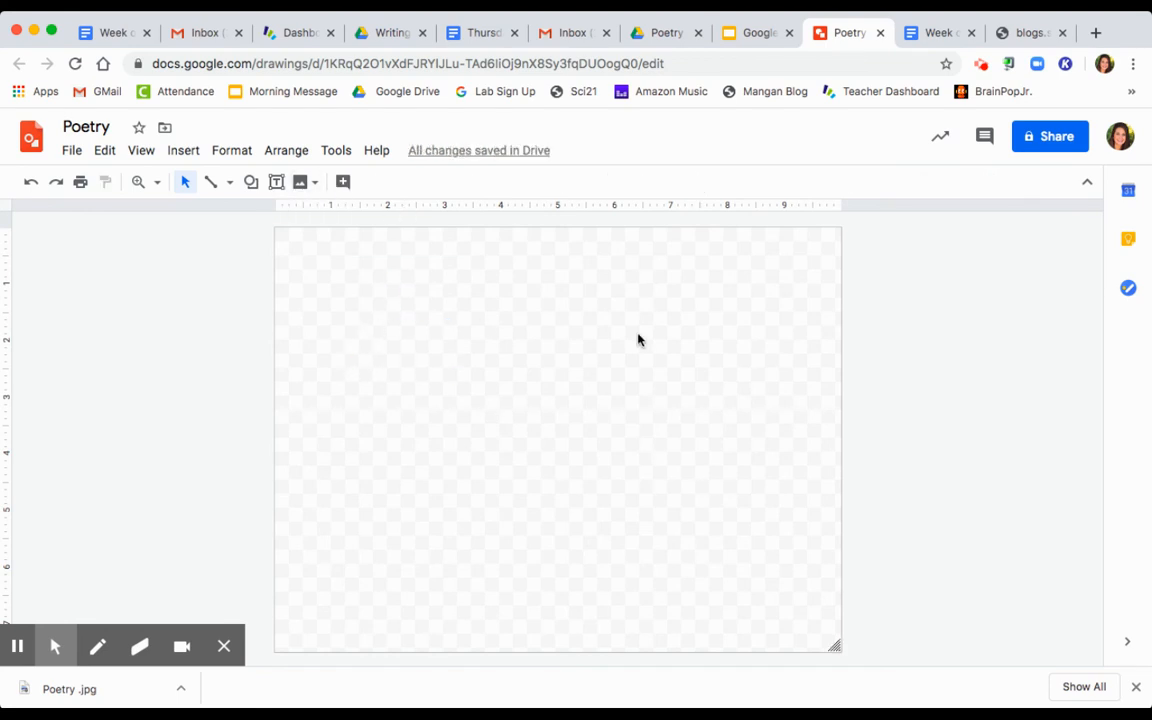
Step: Search the web for 'lilac flower' images via Insert > Image
{"action": "left_click", "coordinate": [188, 152]}
{"action": "mouse_move", "coordinate": [199, 187]}
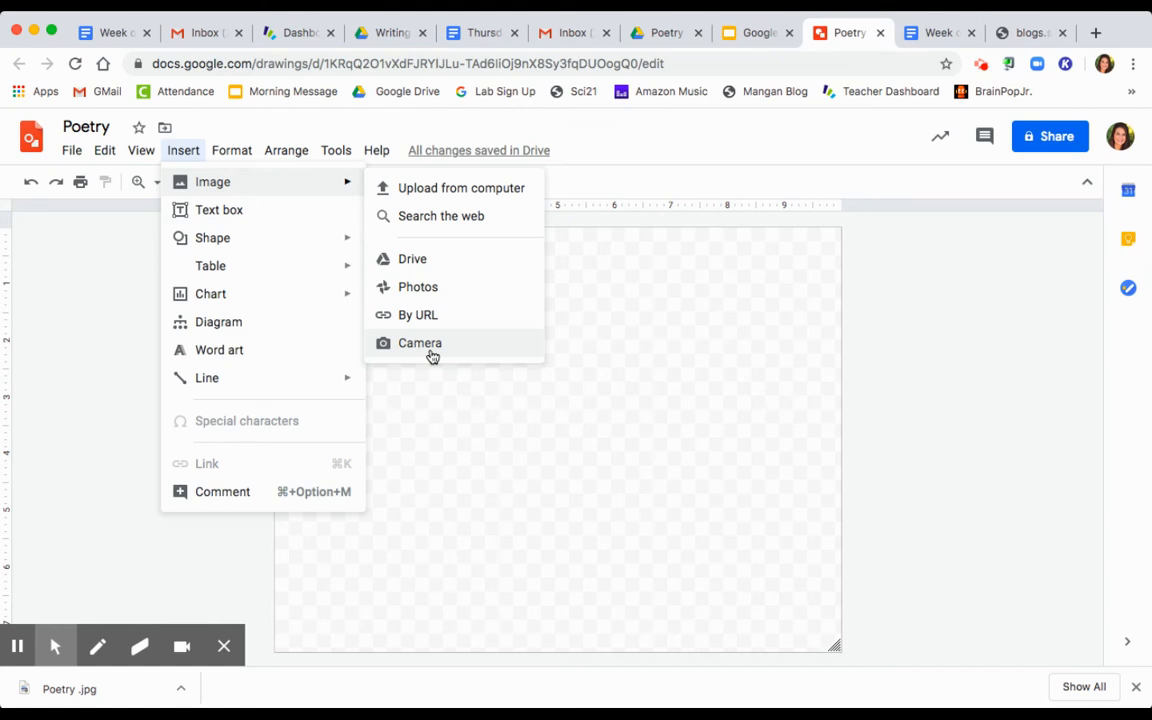
{"action": "left_click", "coordinate": [425, 217]}
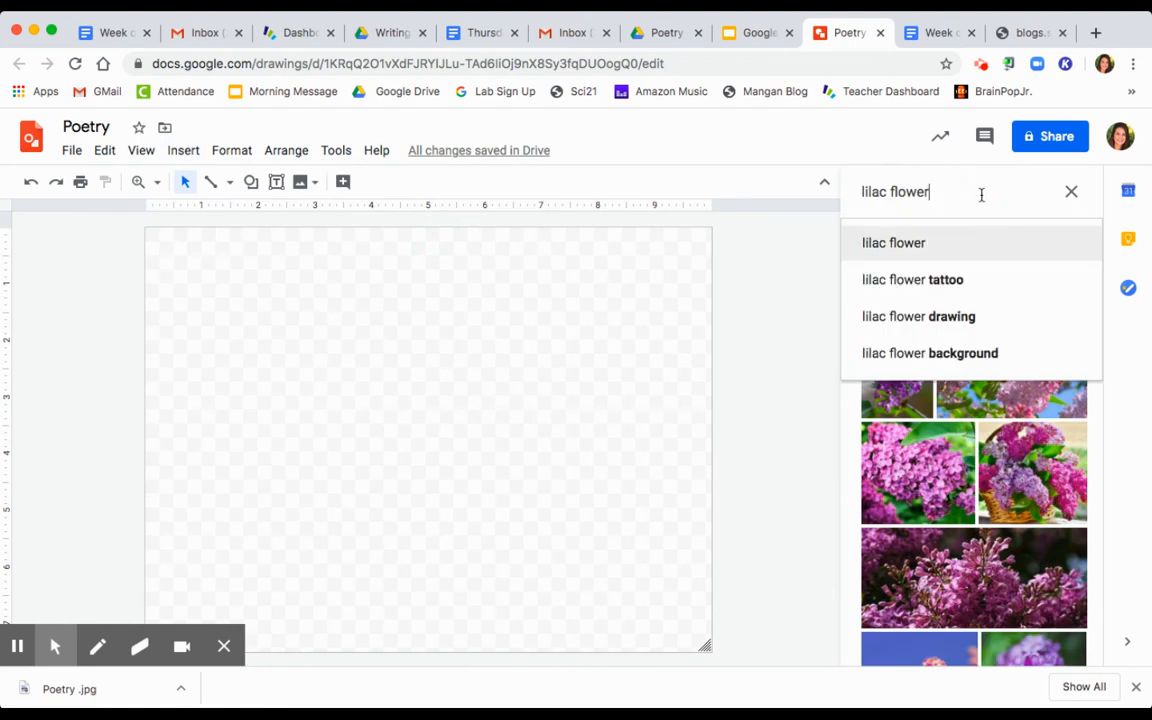
{"action": "key", "text": "BackSpace"}
{"action": "key", "text": "BackSpace"}
{"action": "key", "text": "BackSpace"}
{"action": "key", "text": "BackSpace"}
{"action": "key", "text": "BackSpace"}
{"action": "key", "text": "BackSpace"}
{"action": "key", "text": "BackSpace"}
{"action": "key", "text": "BackSpace"}
{"action": "key", "text": "BackSpace"}
{"action": "key", "text": "BackSpace"}
{"action": "key", "text": "BackSpace"}
{"action": "key", "text": "BackSpace"}
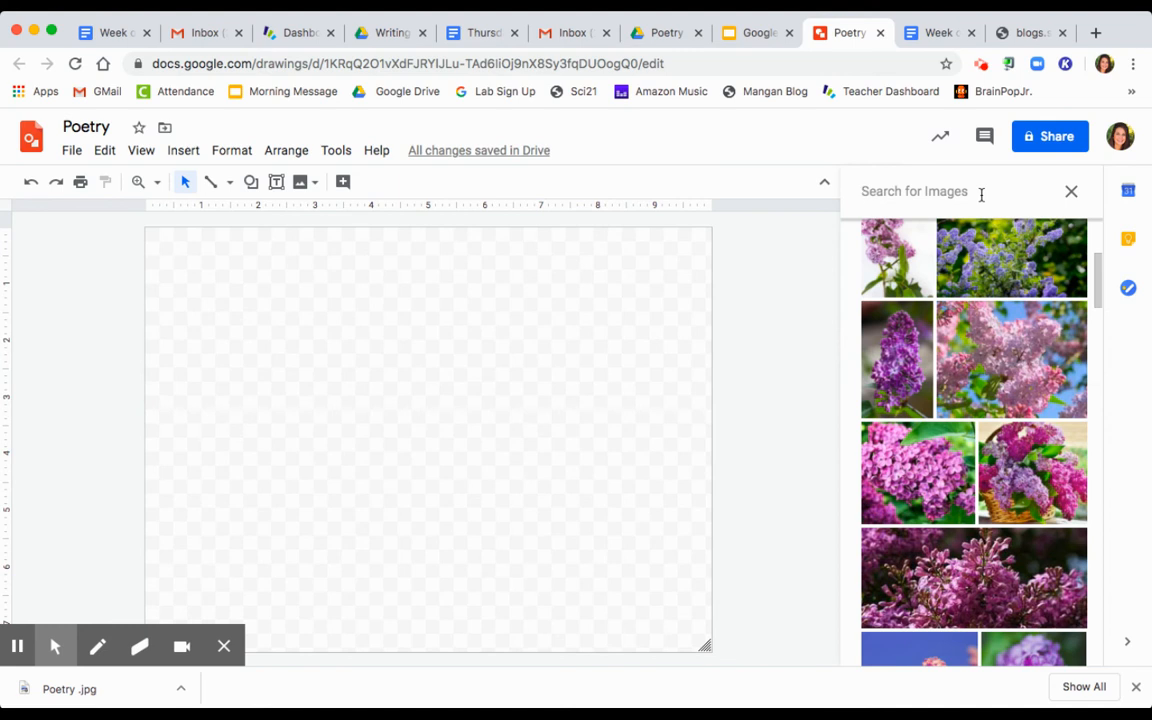
{"action": "type", "text": "lilac"}
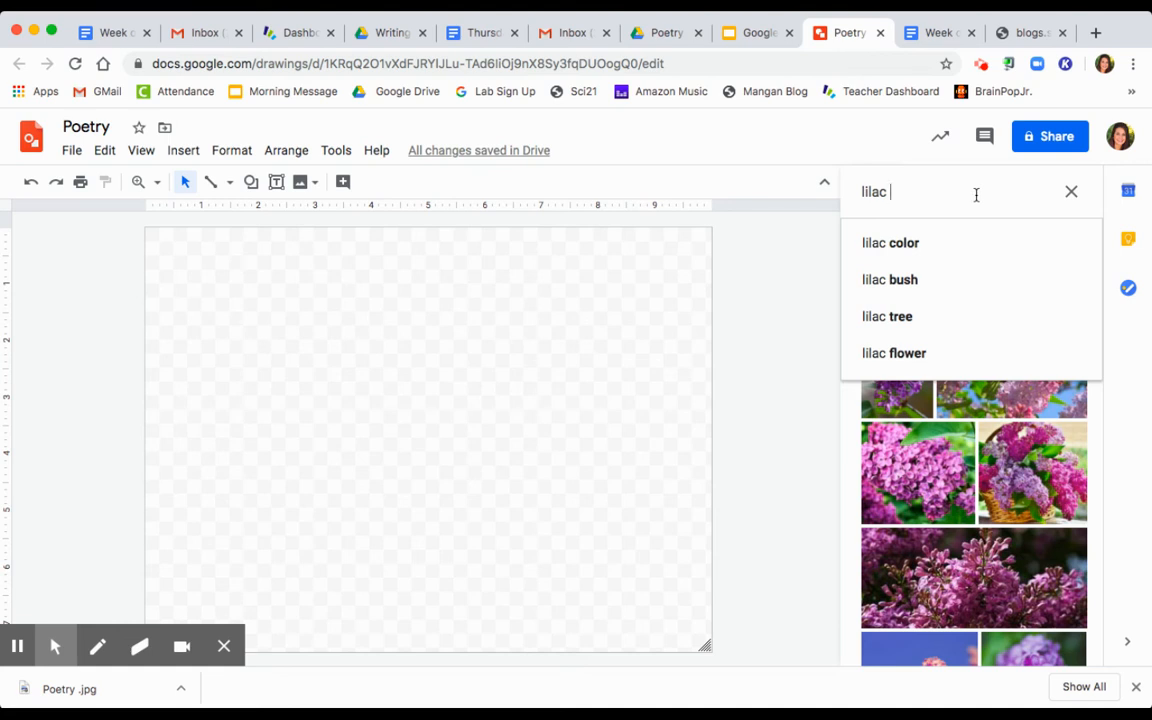
{"action": "left_click", "coordinate": [900, 354]}
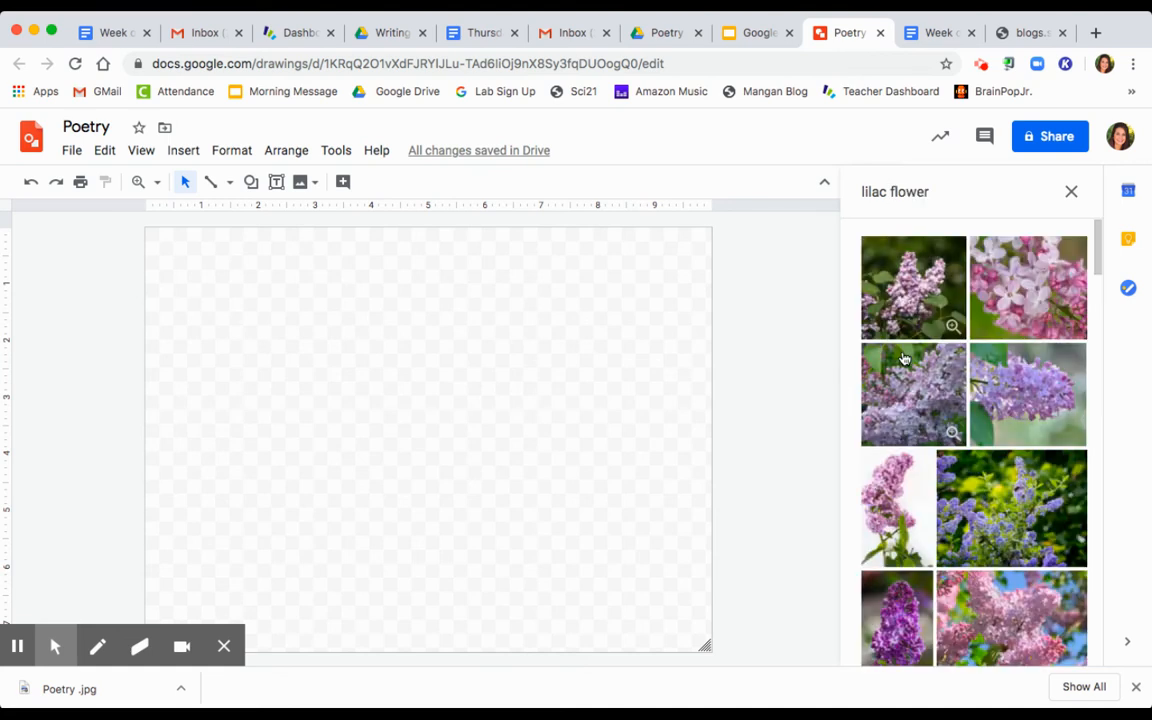
Step: Pick the deep pink lilac photo with greenery from the search results
{"action": "scroll", "coordinate": [903, 358], "scroll_direction": "down", "scroll_amount": 5}
{"action": "scroll", "coordinate": [903, 358], "scroll_direction": "down", "scroll_amount": 4}
{"action": "scroll", "coordinate": [927, 399], "scroll_direction": "down", "scroll_amount": 6}
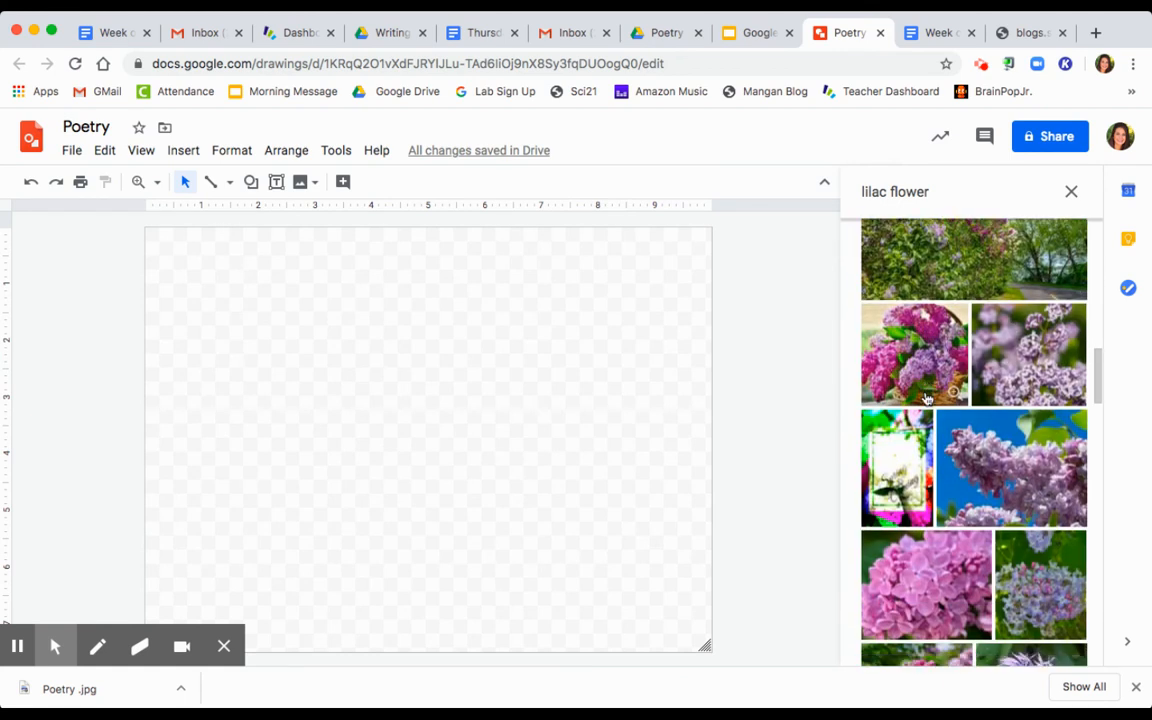
{"action": "scroll", "coordinate": [927, 399], "scroll_direction": "down", "scroll_amount": 8}
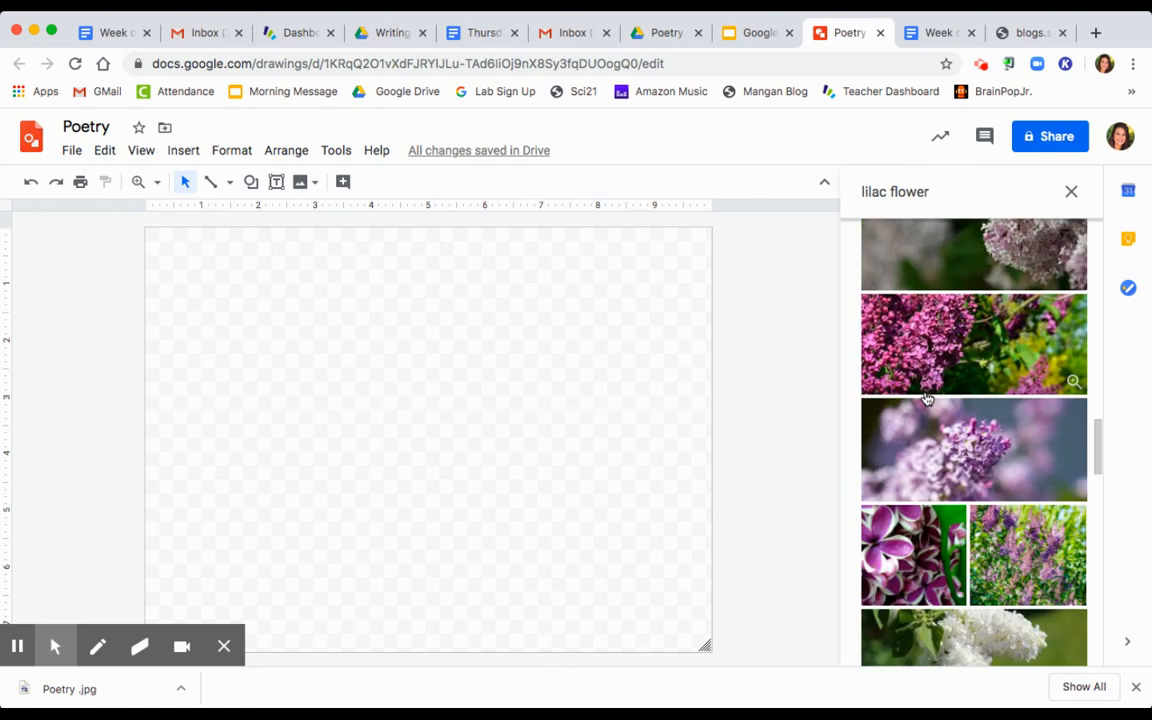
{"action": "left_click", "coordinate": [985, 361]}
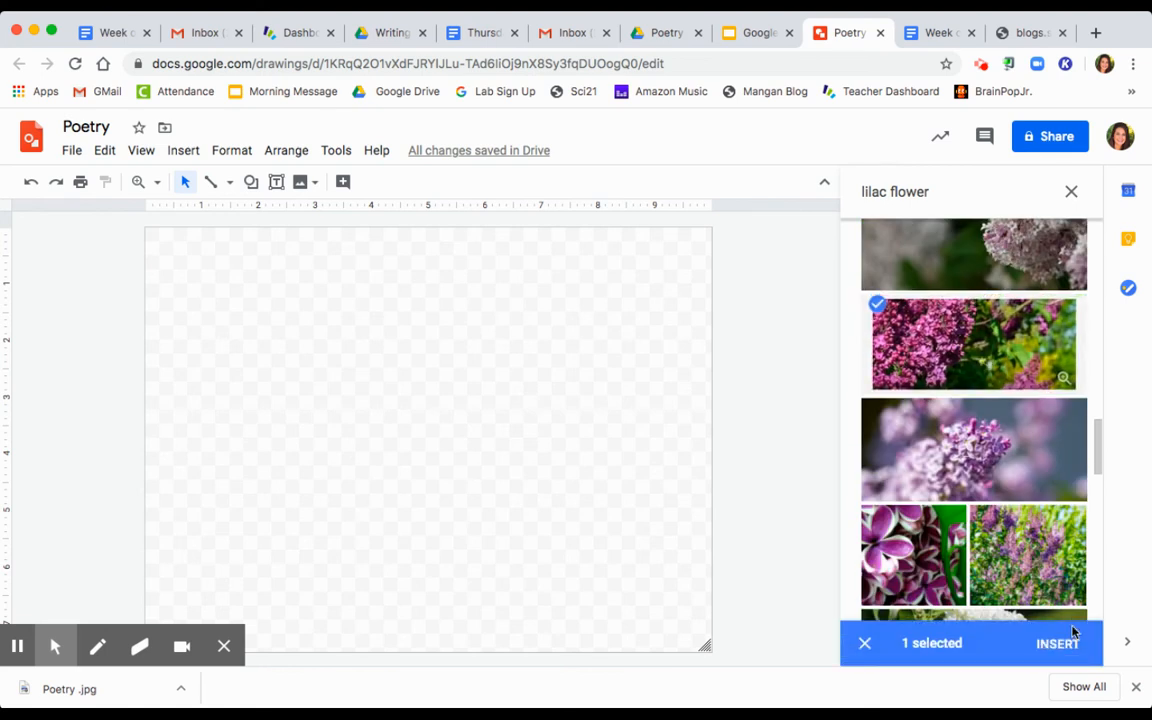
Step: Drag the lilac photo onto the canvas, then draw and delete an empty text box
{"action": "left_click", "coordinate": [926, 327]}
{"action": "left_click_drag", "start_coordinate": [926, 327], "coordinate": [321, 334]}
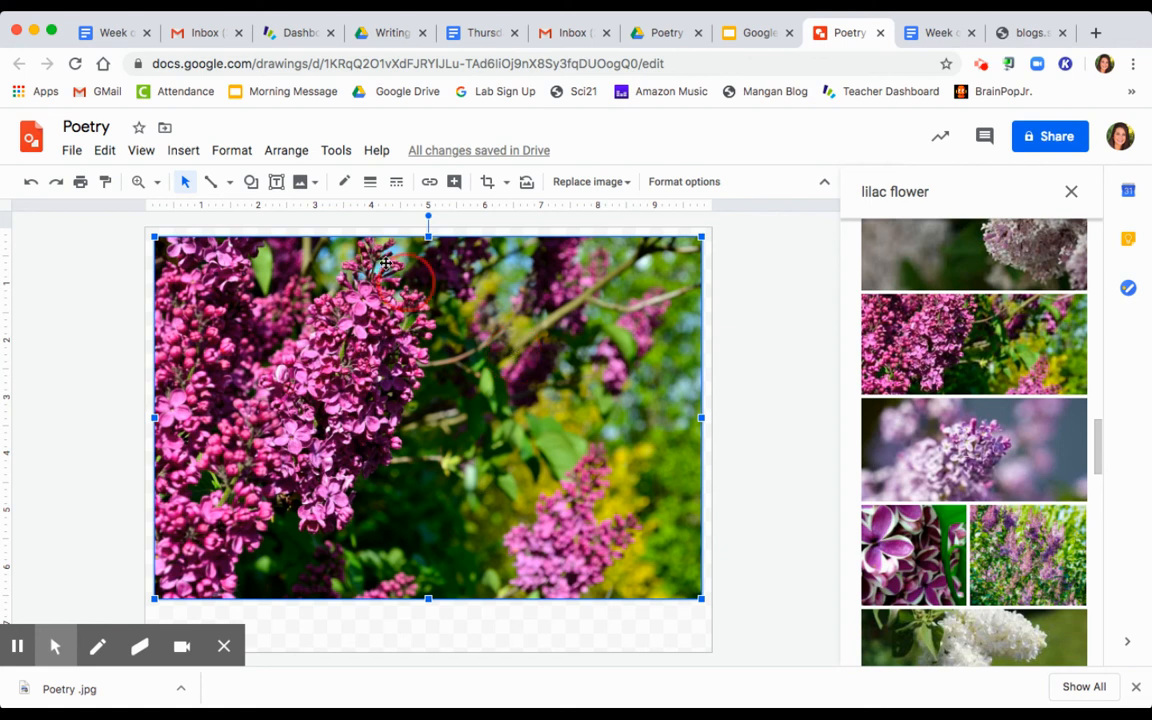
{"action": "left_click", "coordinate": [278, 183]}
{"action": "left_click_drag", "start_coordinate": [487, 283], "coordinate": [682, 566]}
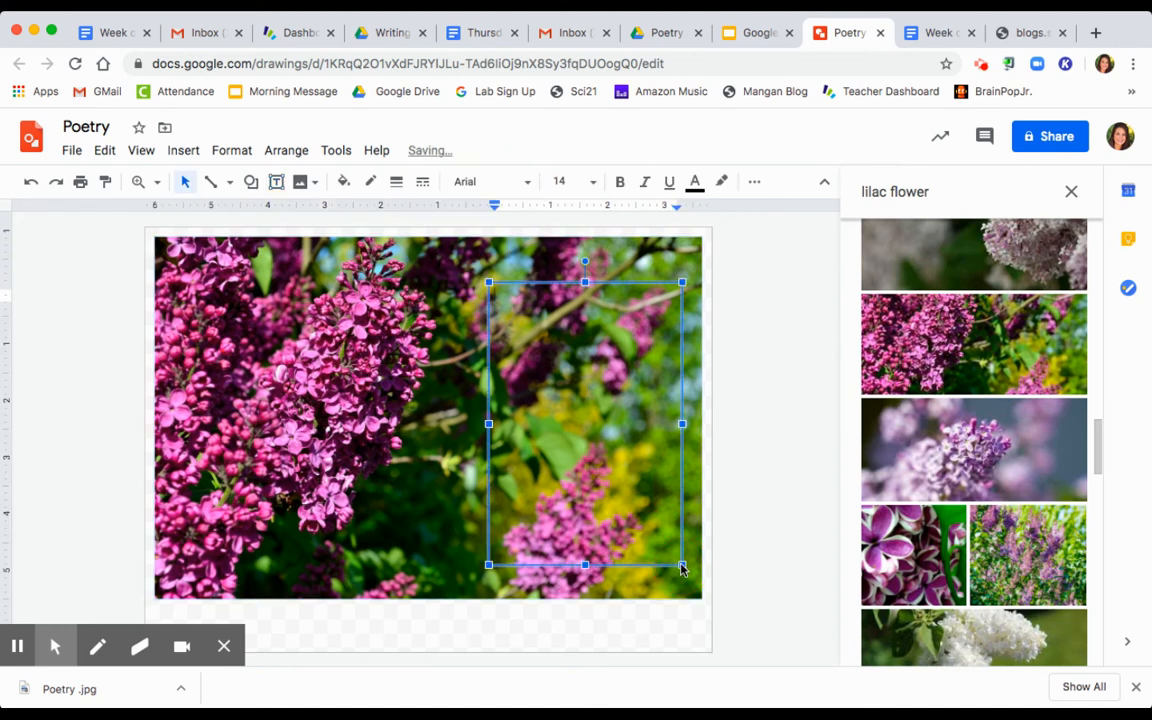
{"action": "left_click", "coordinate": [548, 284]}
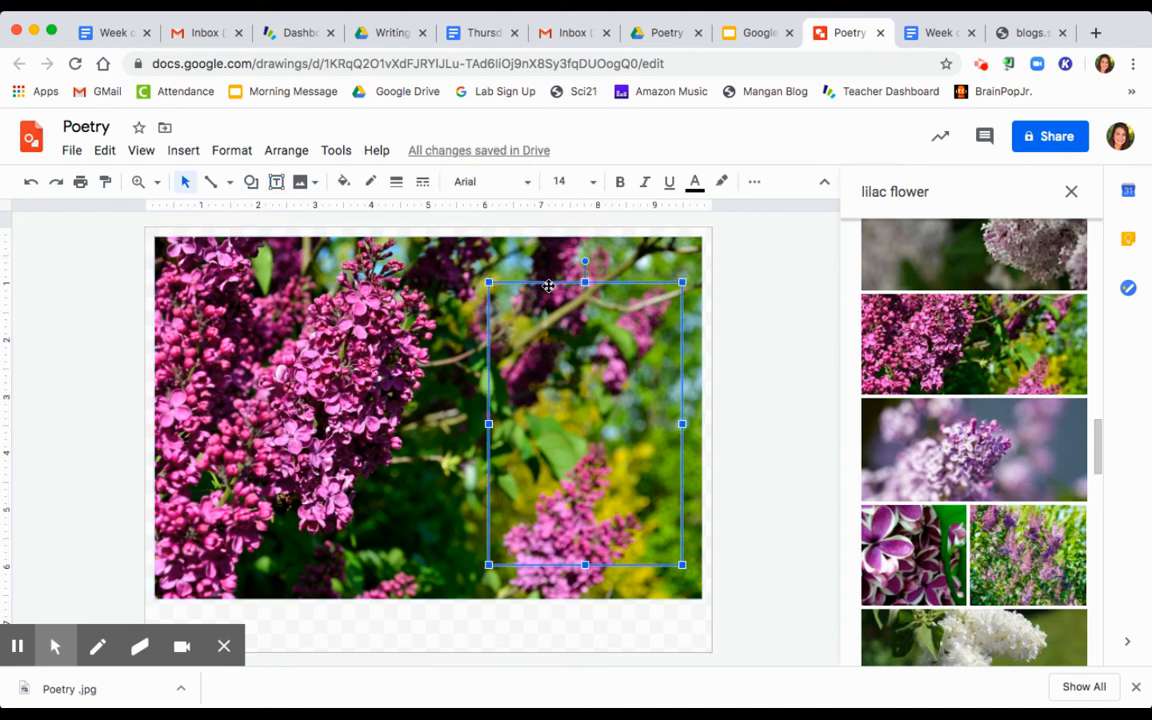
{"action": "key", "text": "BackSpace"}
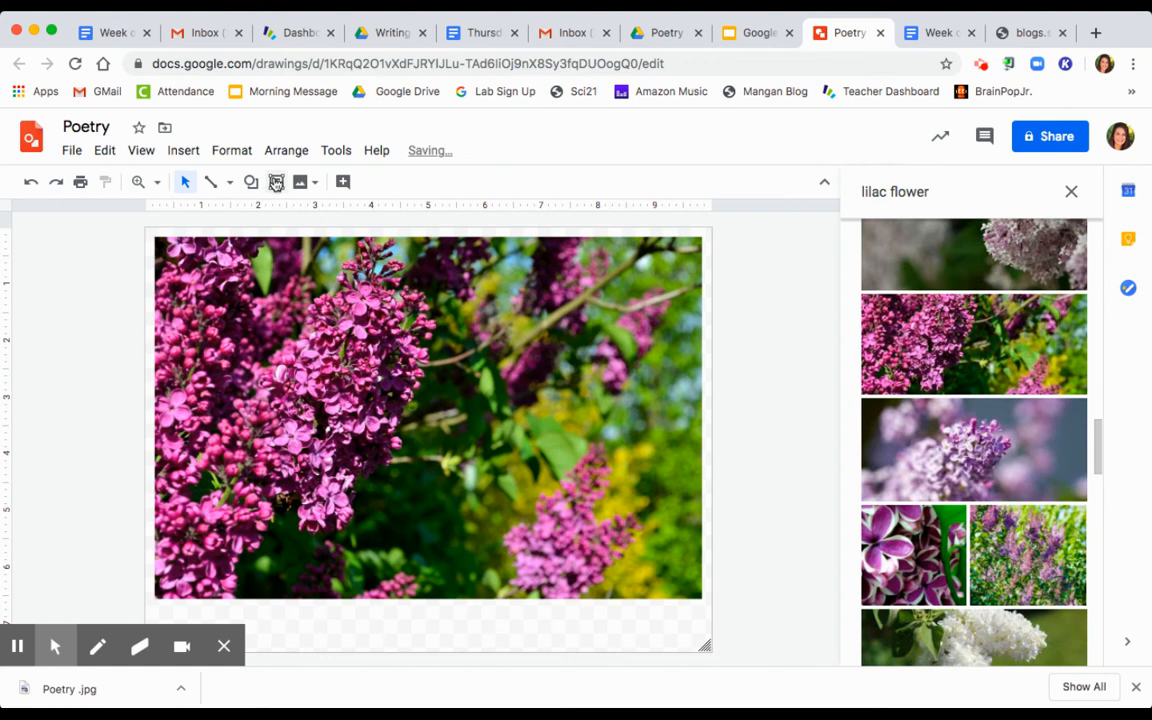
Step: Draw an oval over the photo's right side and widen it leftward
{"action": "left_click", "coordinate": [251, 181]}
{"action": "mouse_move", "coordinate": [285, 214]}
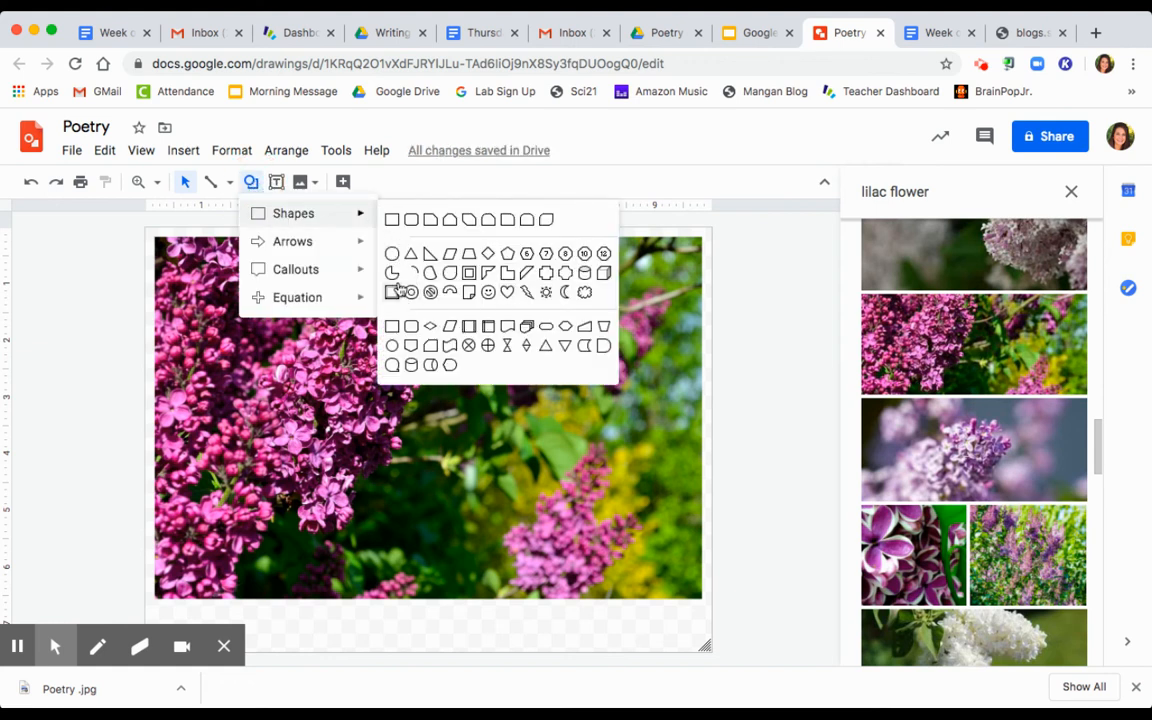
{"action": "left_click", "coordinate": [391, 255]}
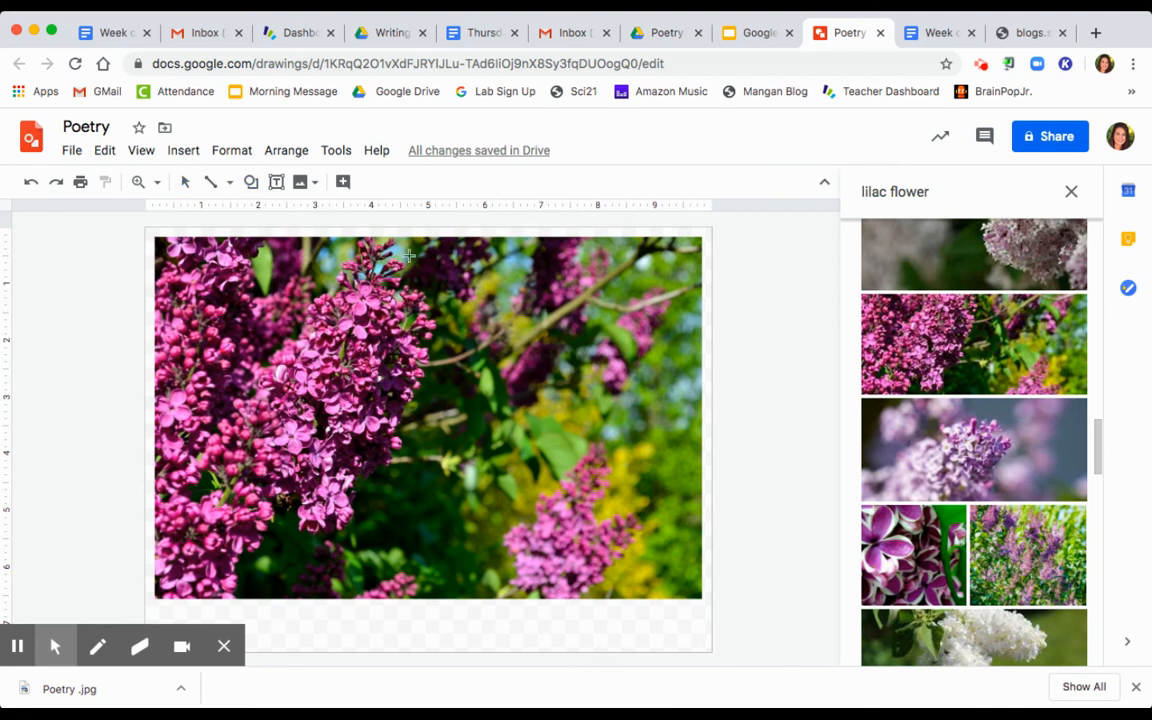
{"action": "left_click_drag", "start_coordinate": [580, 318], "coordinate": [678, 540]}
{"action": "left_click_drag", "start_coordinate": [550, 408], "coordinate": [472, 408]}
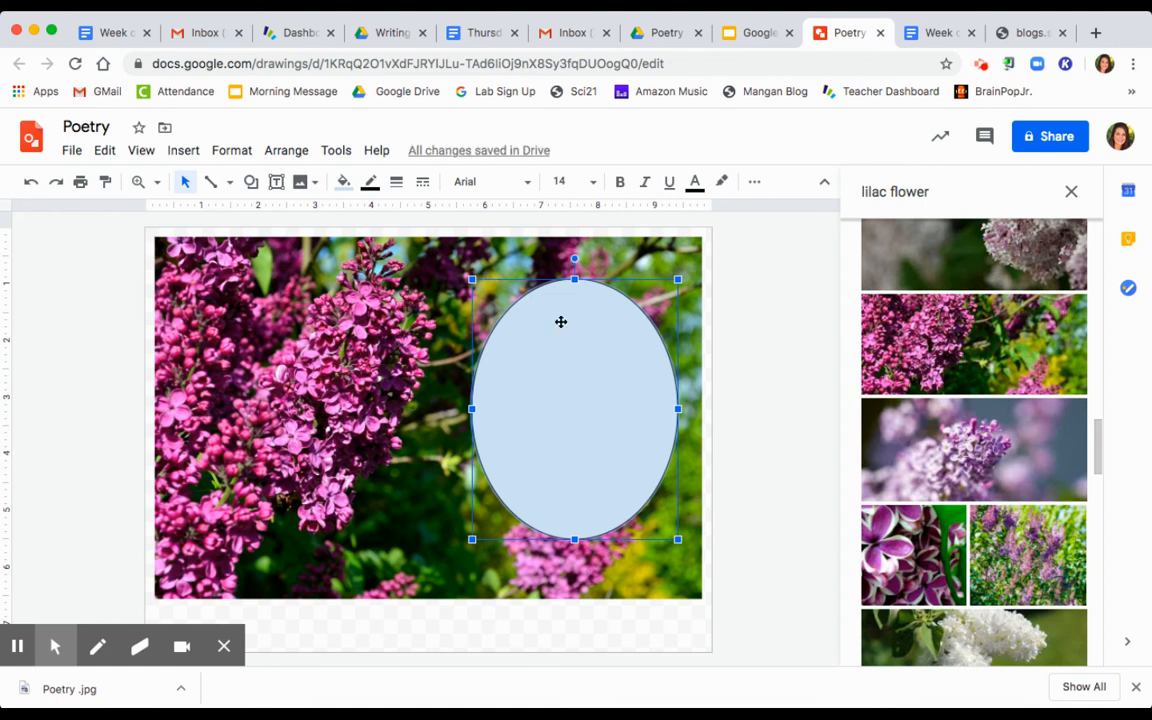
Step: Fill the oval light purple and close the image search results
{"action": "left_click", "coordinate": [343, 184]}
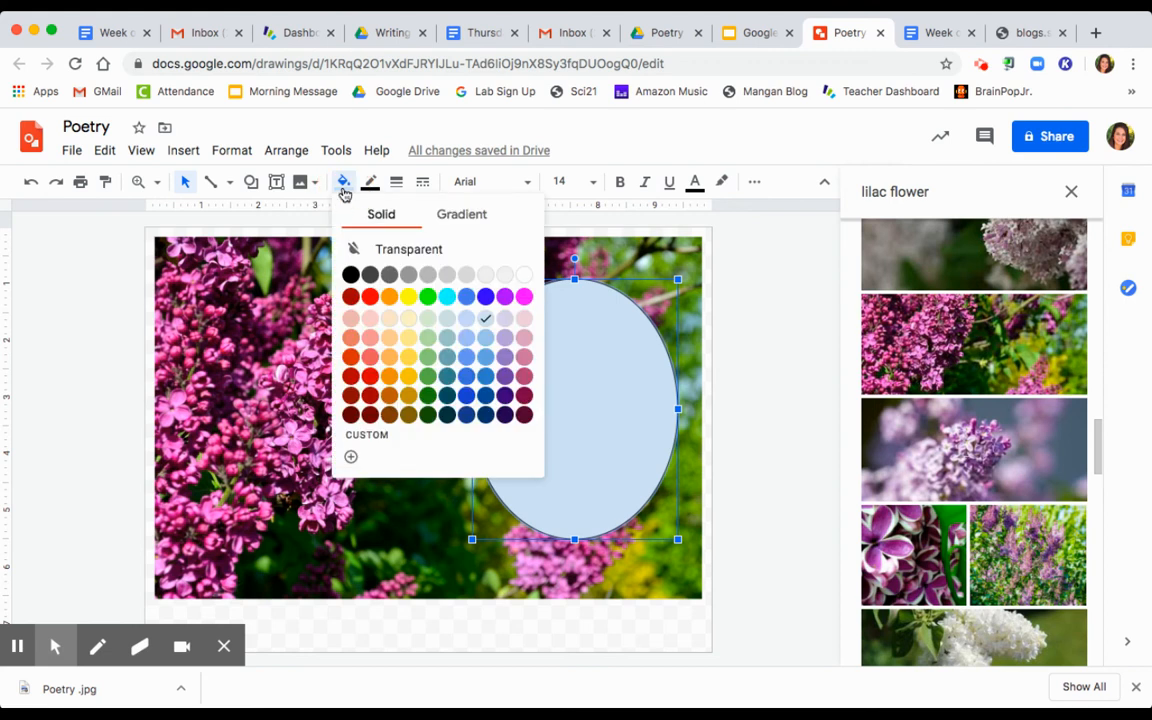
{"action": "left_click", "coordinate": [507, 341]}
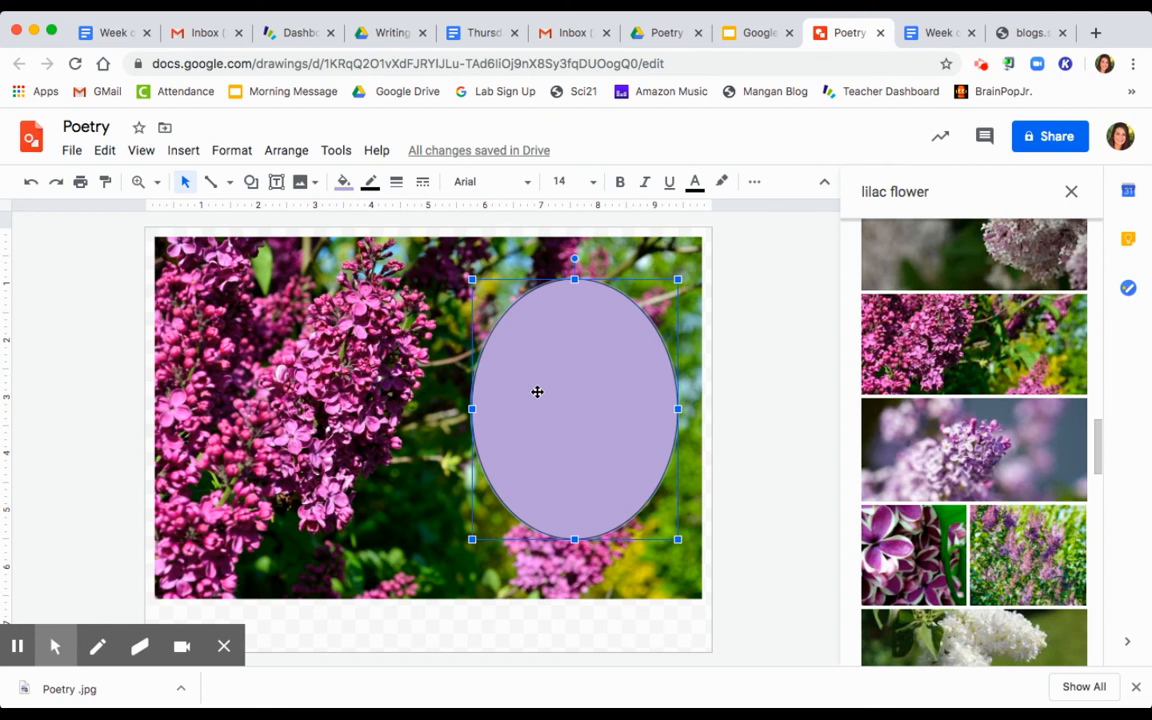
{"action": "left_click", "coordinate": [1071, 191]}
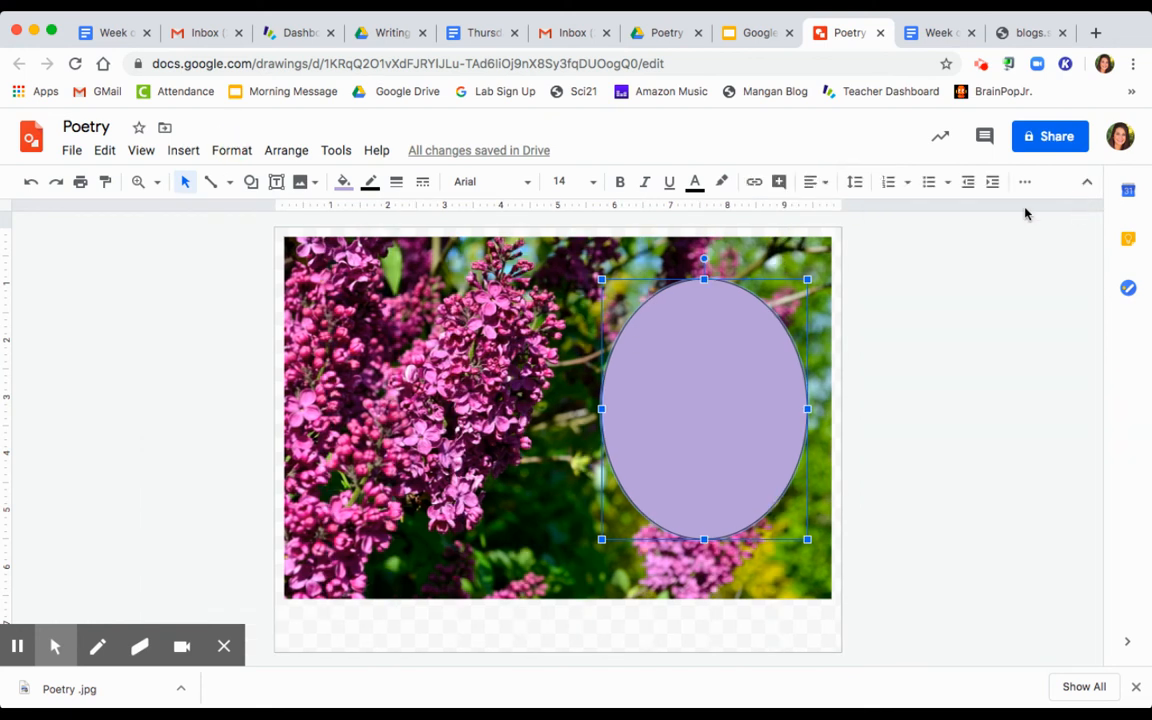
Step: Paste the Lilac poem inside the lavender oval
{"action": "left_click", "coordinate": [648, 343]}
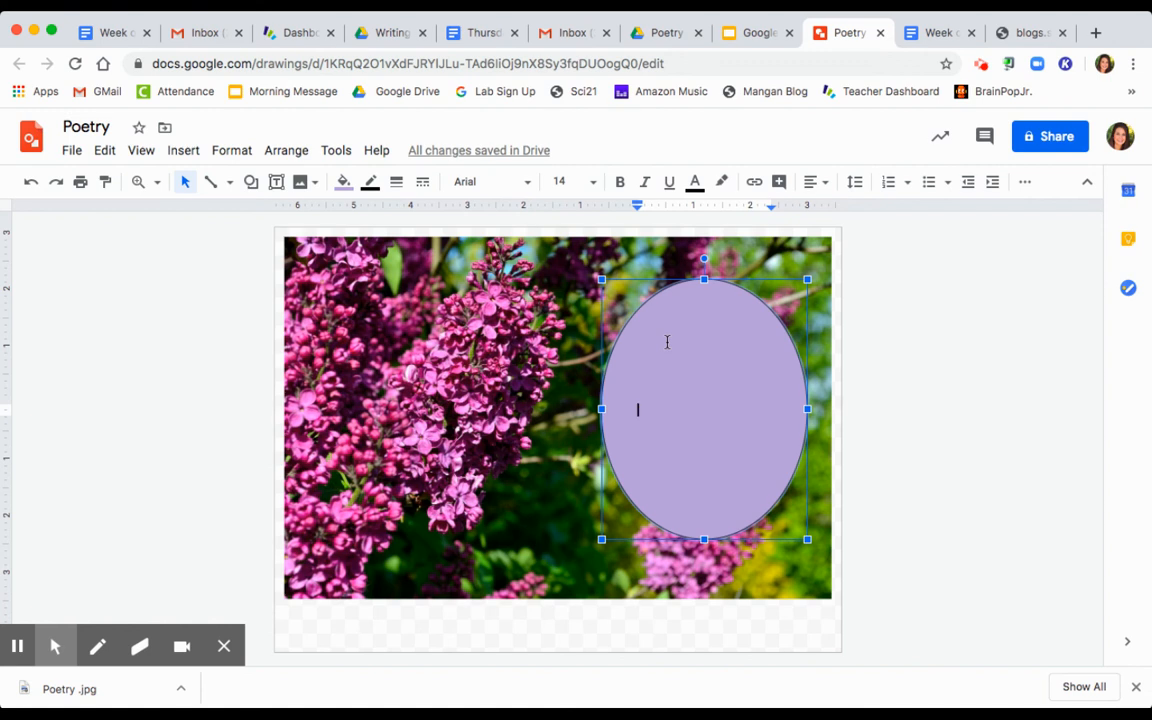
{"action": "type", "text": "Lilac By Lindsay  Lilac, oh Lilac I love you so, You look so pretty. You smell so sweet.  Waiting for you to arrive is like waiting for a treat.  When will your purple blossoms arrive?"}
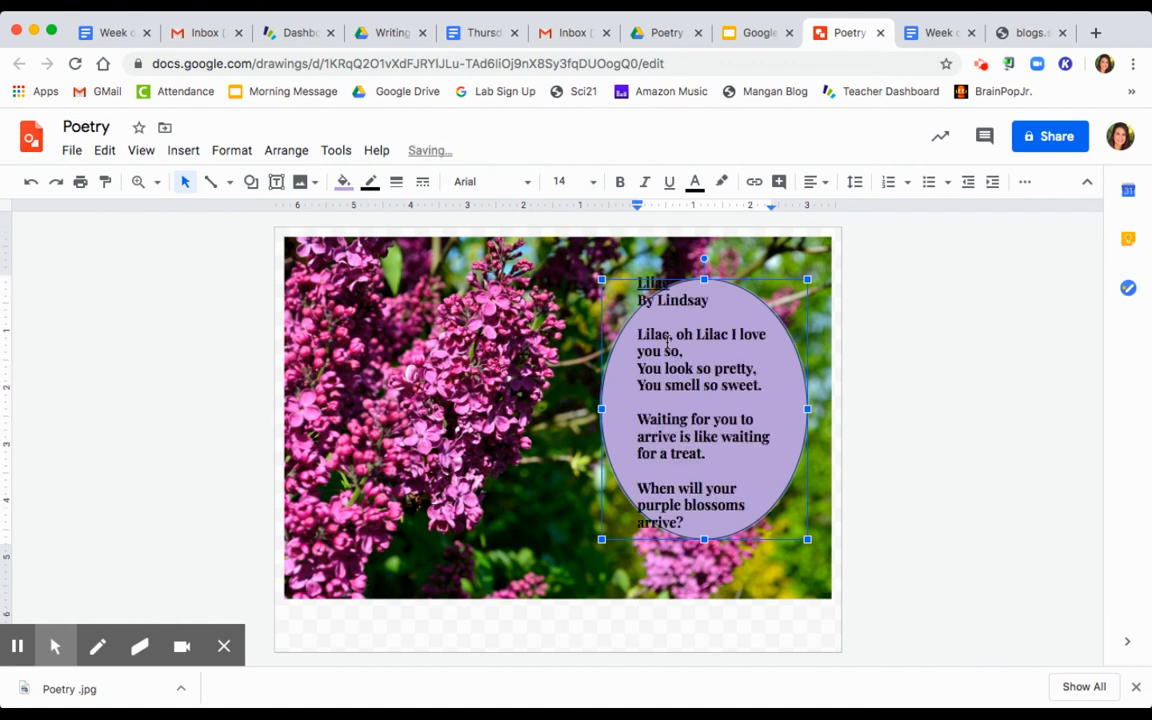
{"action": "left_click", "coordinate": [625, 389]}
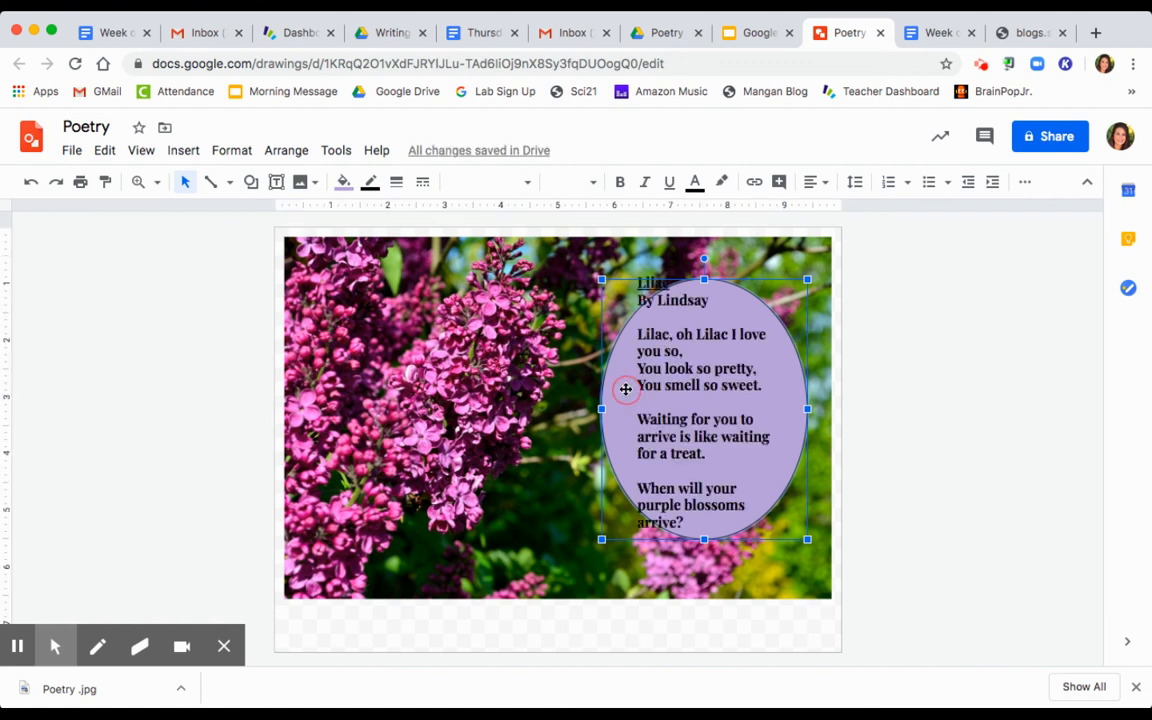
Step: Enlarge the oval downward, leftward and upward so the poem fits
{"action": "left_click_drag", "start_coordinate": [807, 540], "coordinate": [818, 580]}
{"action": "left_click_drag", "start_coordinate": [601, 576], "coordinate": [558, 582]}
{"action": "left_click_drag", "start_coordinate": [817, 280], "coordinate": [823, 255]}
{"action": "left_click", "coordinate": [674, 321]}
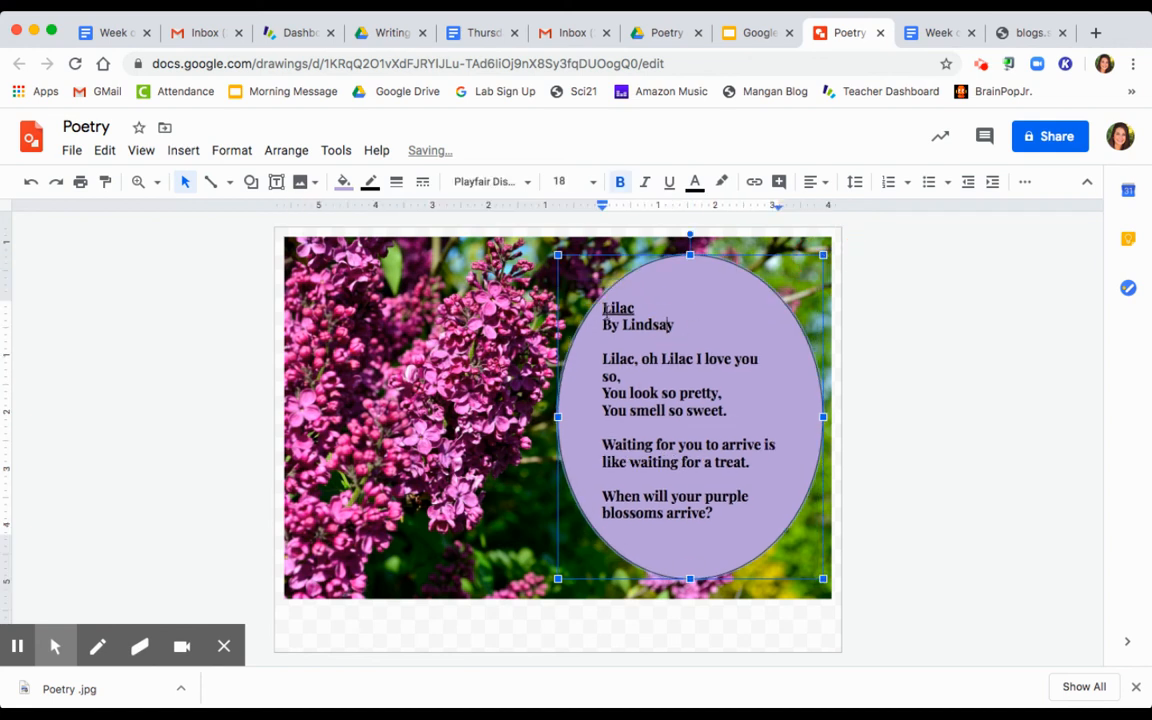
{"action": "left_click", "coordinate": [601, 307]}
{"action": "left_click", "coordinate": [621, 310]}
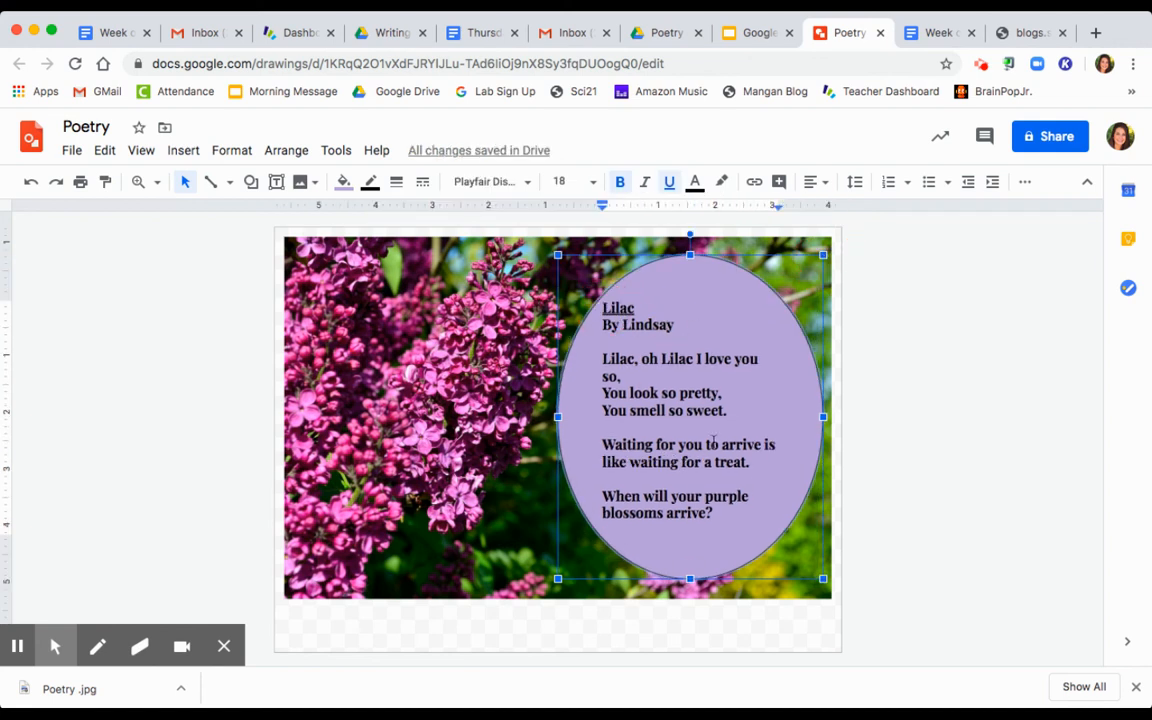